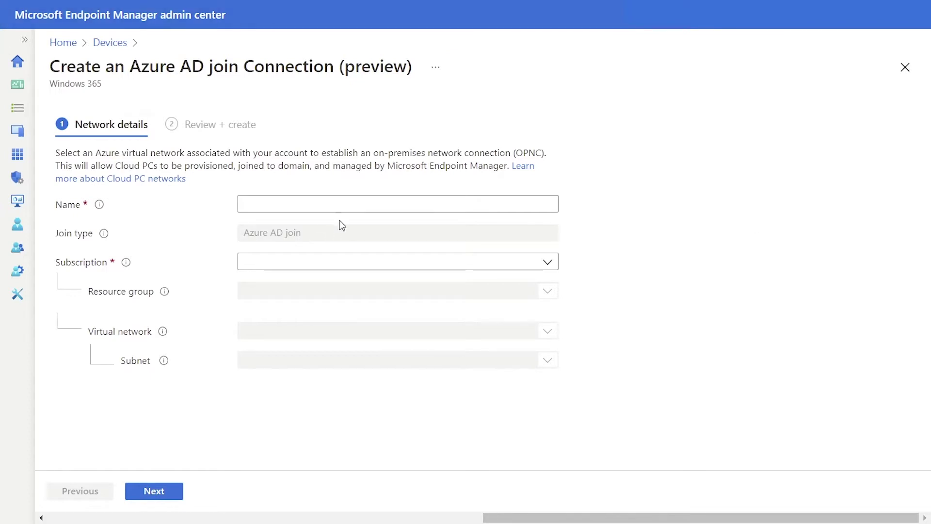
# - Begin entering the name for the new Azure AD join connection
pyautogui.click(353, 202)
pyautogui.write('Epido')
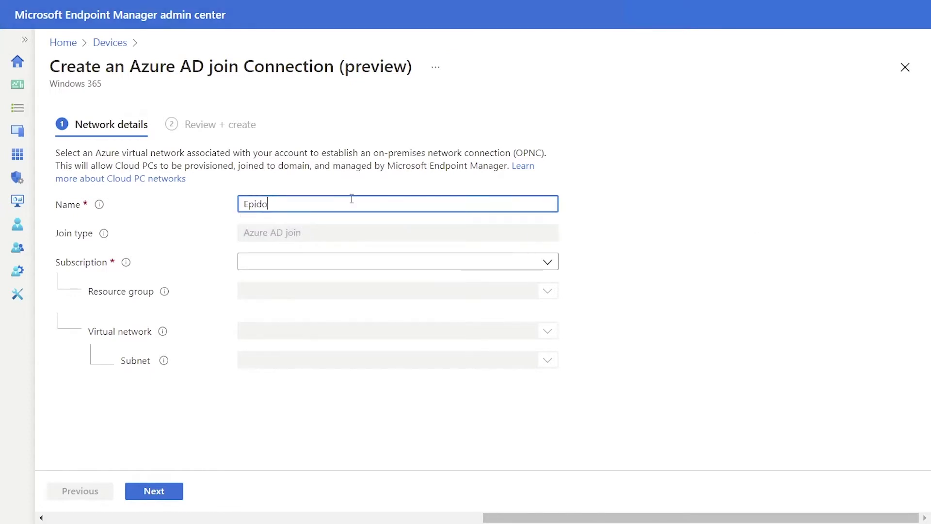
pyautogui.press('BackSpace')
pyautogui.press('BackSpace')
pyautogui.write('sode 6')
# - Name the connection Episode 6 on the Cloud PC Shared BYO subscription and xnw-test resource group
pyautogui.press('Tab')
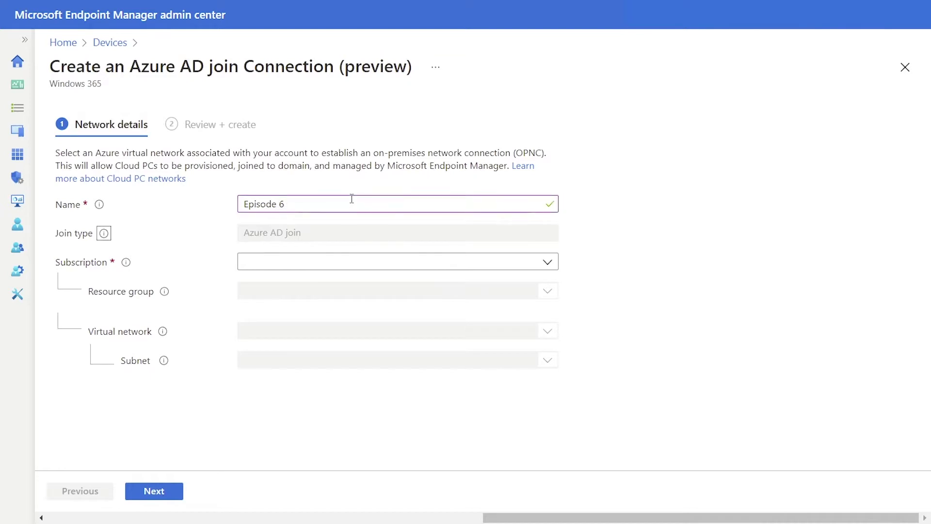
pyautogui.press('Tab')
pyautogui.press('Tab')
pyautogui.click(530, 268)
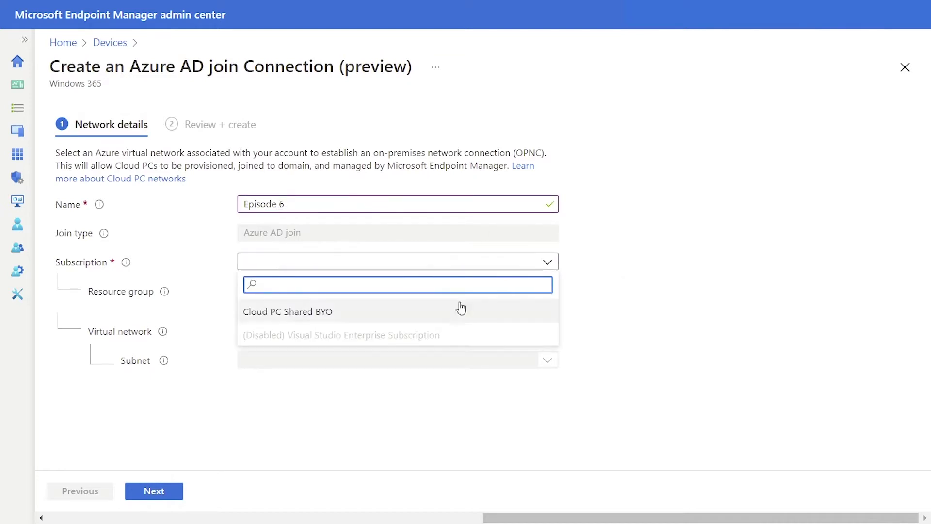
pyautogui.click(461, 310)
pyautogui.click(533, 293)
pyautogui.scroll(-1, 448, 206)
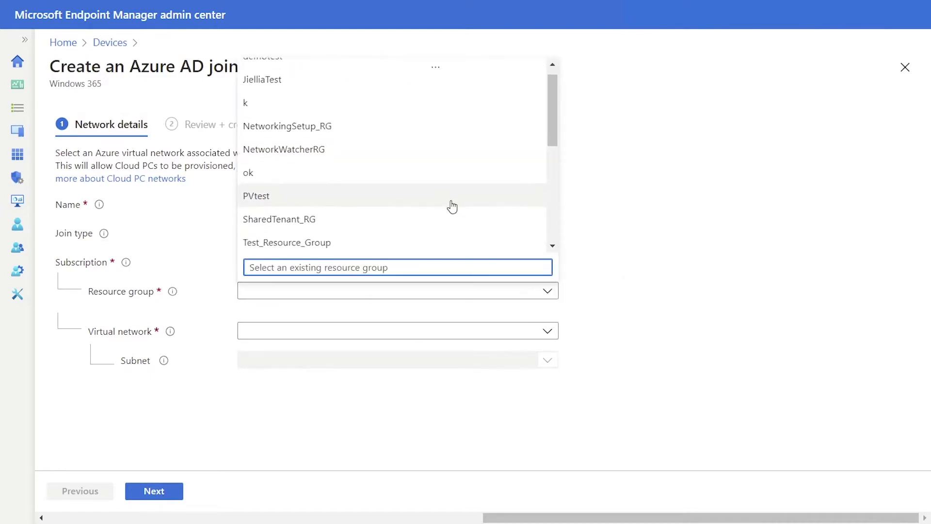
pyautogui.scroll(-2, 447, 204)
pyautogui.scroll(-2, 438, 245)
pyautogui.click(441, 244)
# - Use virtual network SharedTenant_RG-vnet with the default subnet and proceed to the review summary
pyautogui.click(478, 331)
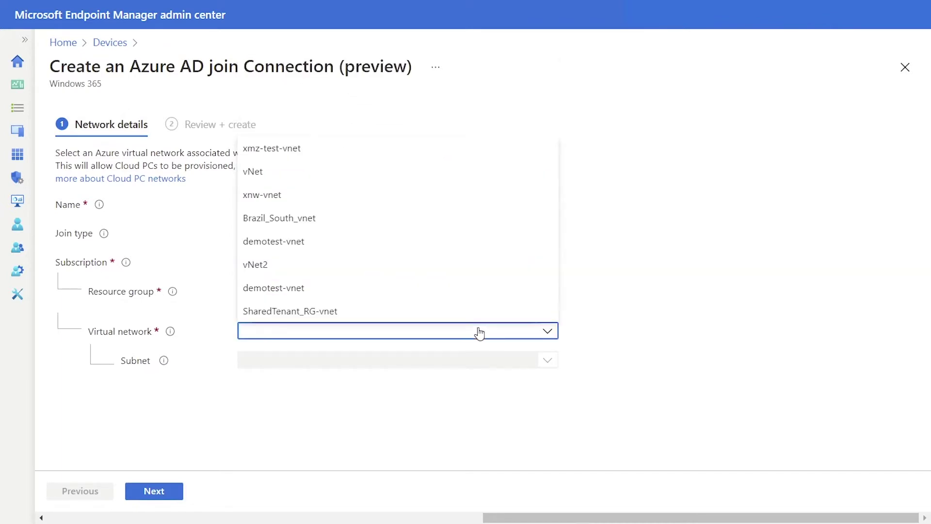
pyautogui.click(474, 321)
pyautogui.click(494, 359)
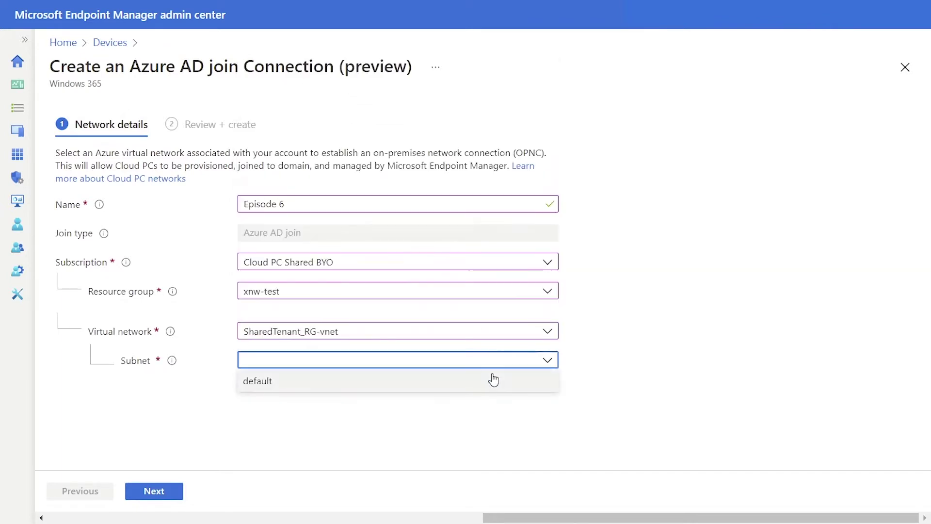
pyautogui.click(492, 380)
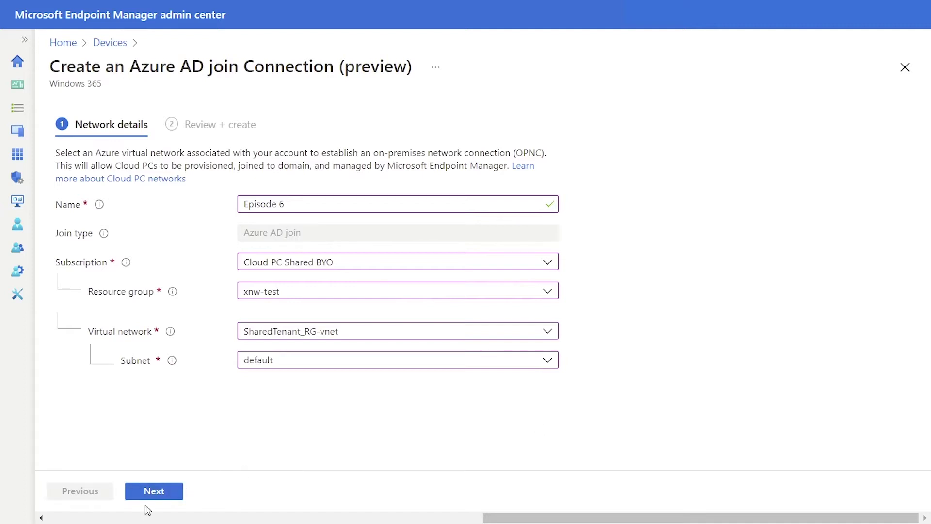
pyautogui.click(155, 496)
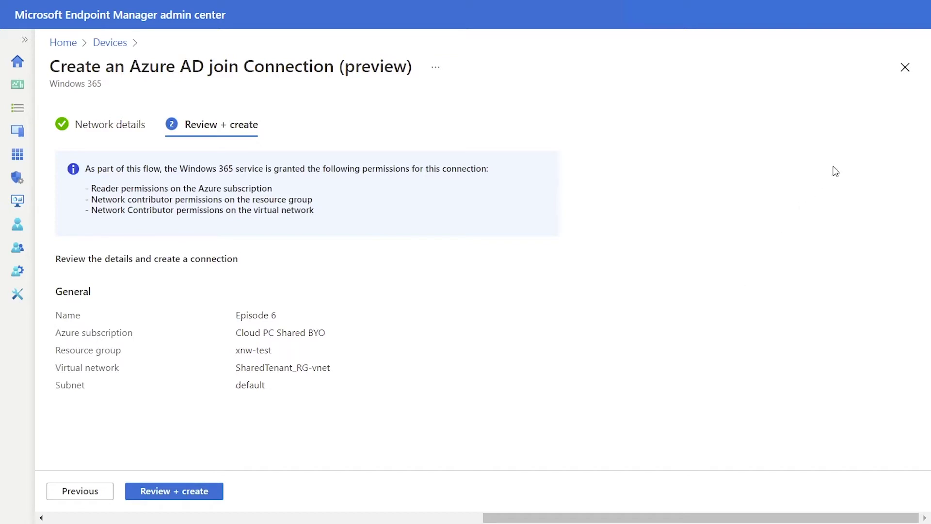
# - Finish the connection and return to the on-premises network connections list
pyautogui.click(905, 67)
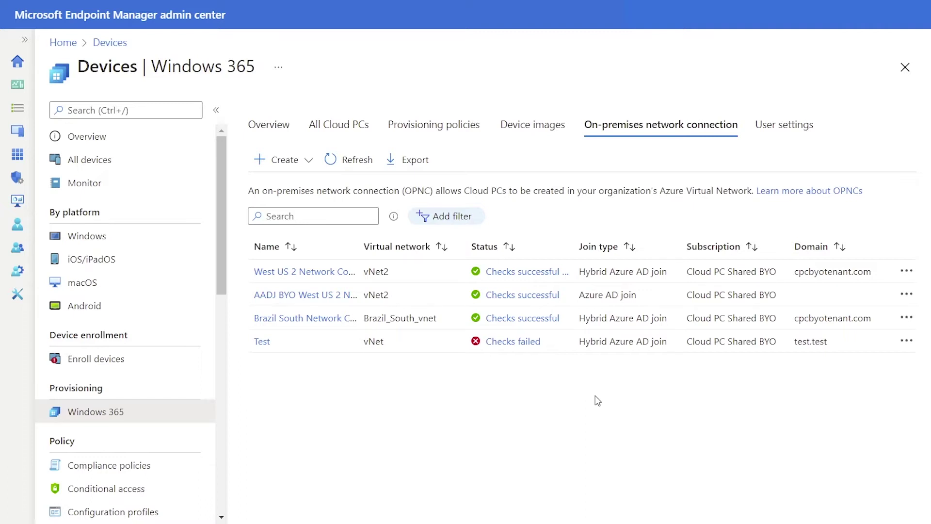
# - Inspect the West US 2 Network Connection's health checks, then dismiss the results
pyautogui.click(556, 271)
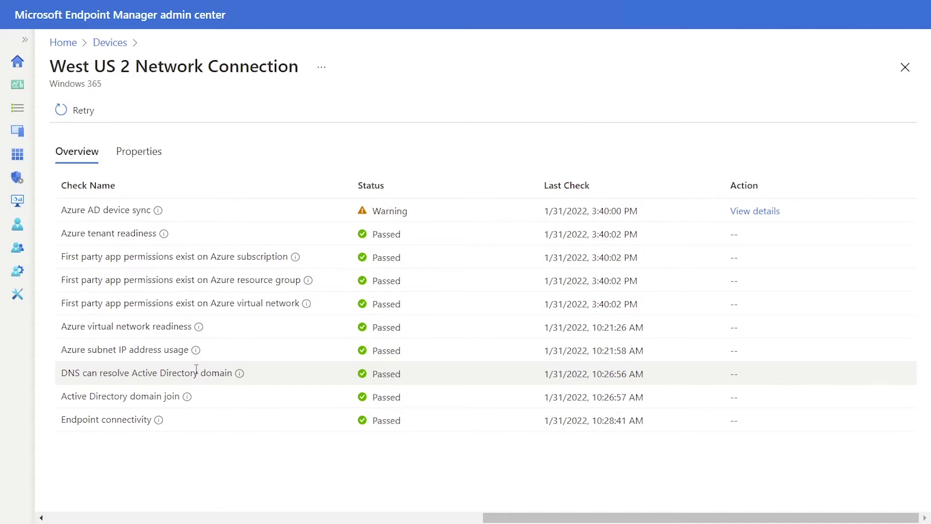
pyautogui.click(904, 67)
# - Review the AADJ BYO West US 2 connection details, then begin naming a new provisioning policy
pyautogui.click(521, 294)
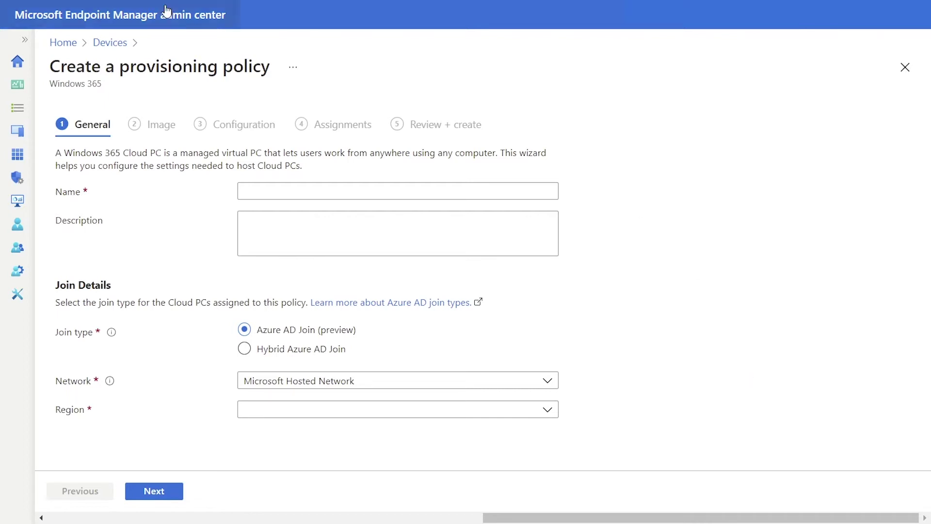
pyautogui.click(300, 193)
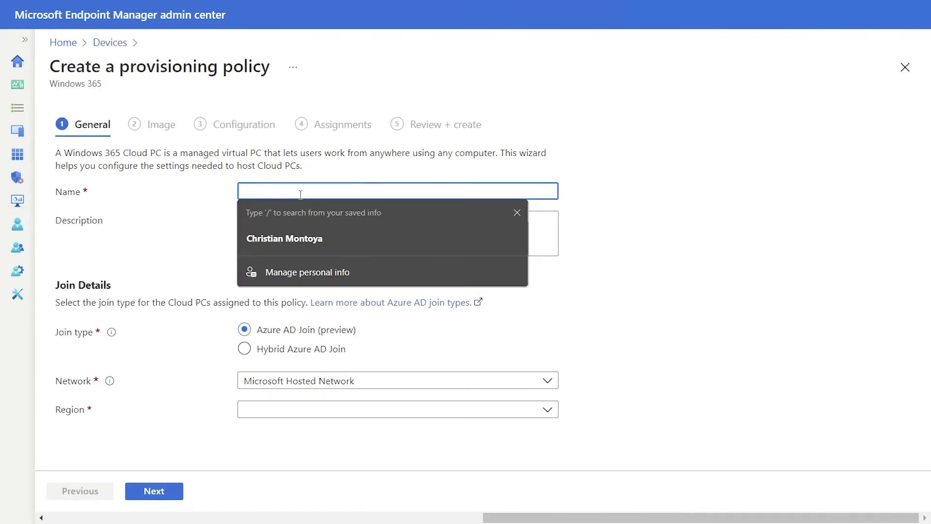
pyautogui.write('E')
# - Name the policy Episode 6 - Part 2 and assign the AADJ BYO West US 2 Network Connection
pyautogui.press('BackSpace')
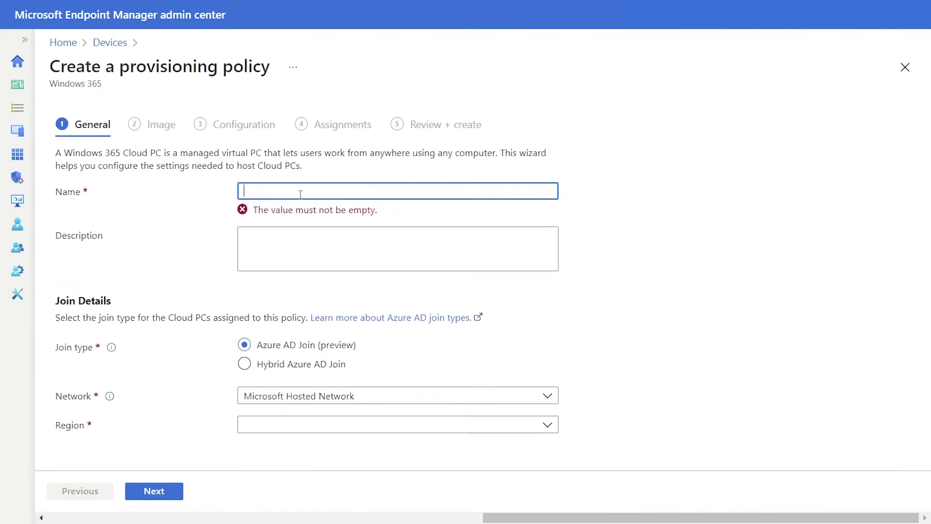
pyautogui.write('Episode ')
pyautogui.write('6 - Part 2')
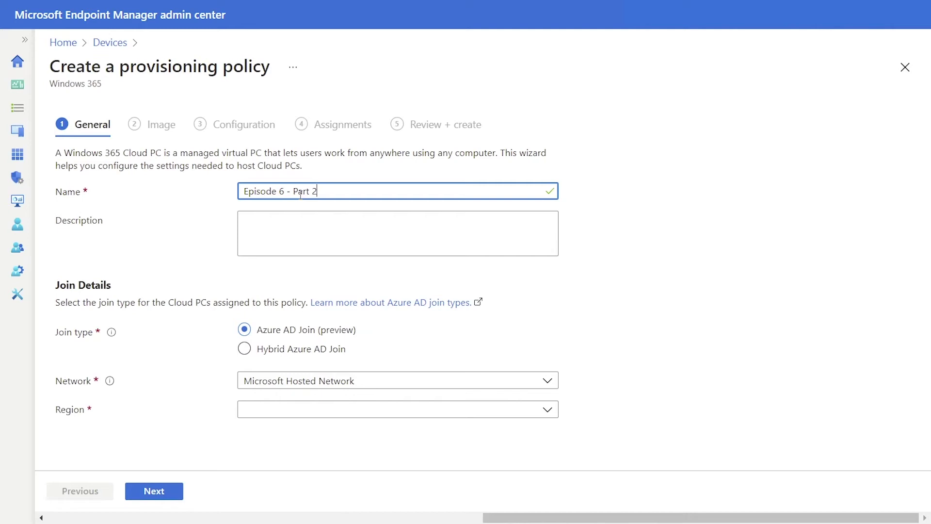
pyautogui.click(447, 389)
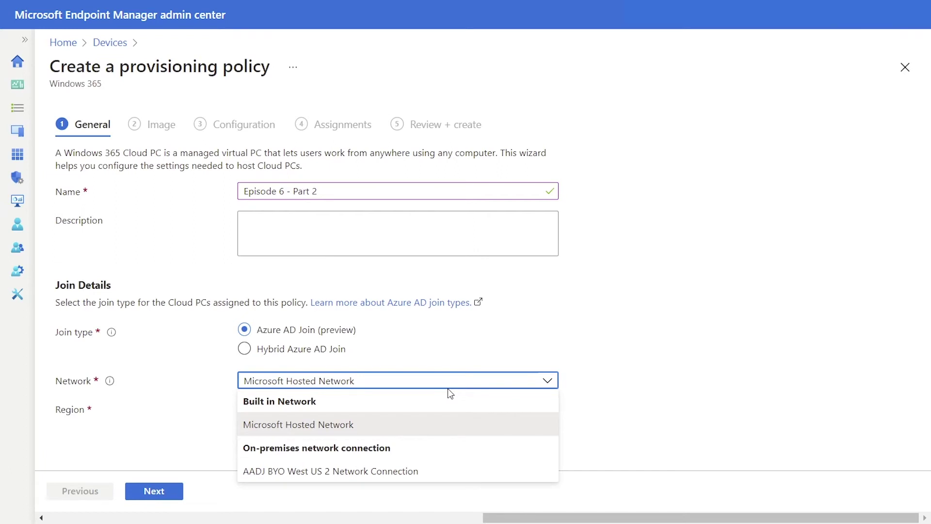
pyautogui.click(471, 469)
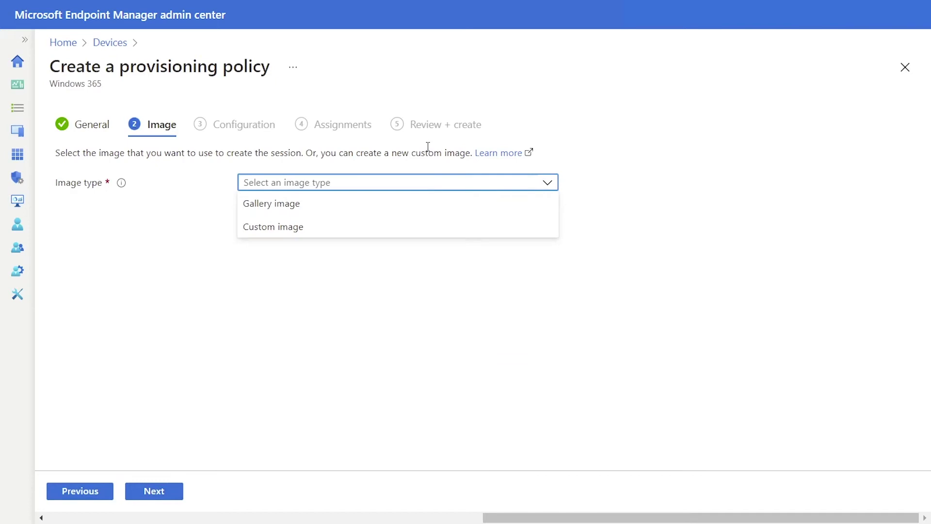
# - Select the Windows 11 Enterprise + Microsoft 365 Apps 21H2 gallery image for the policy
pyautogui.click(410, 203)
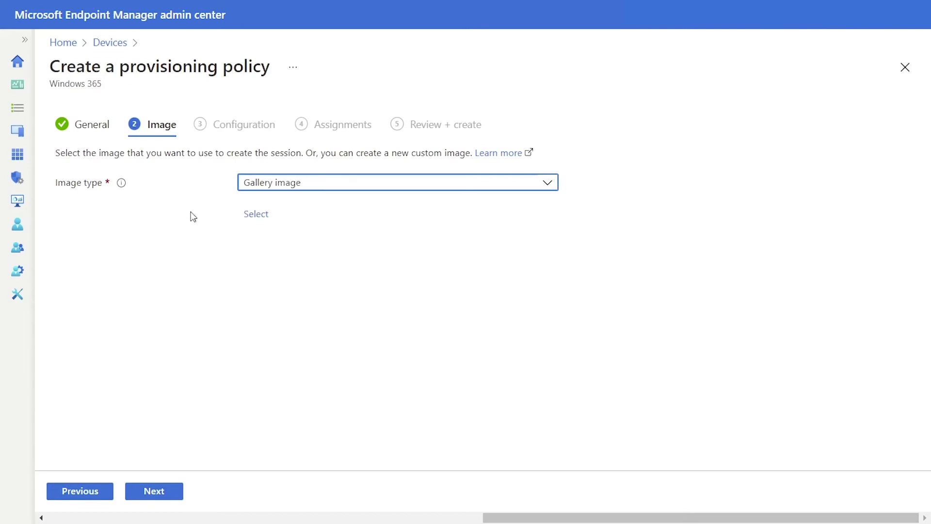
pyautogui.click(261, 217)
pyautogui.click(726, 149)
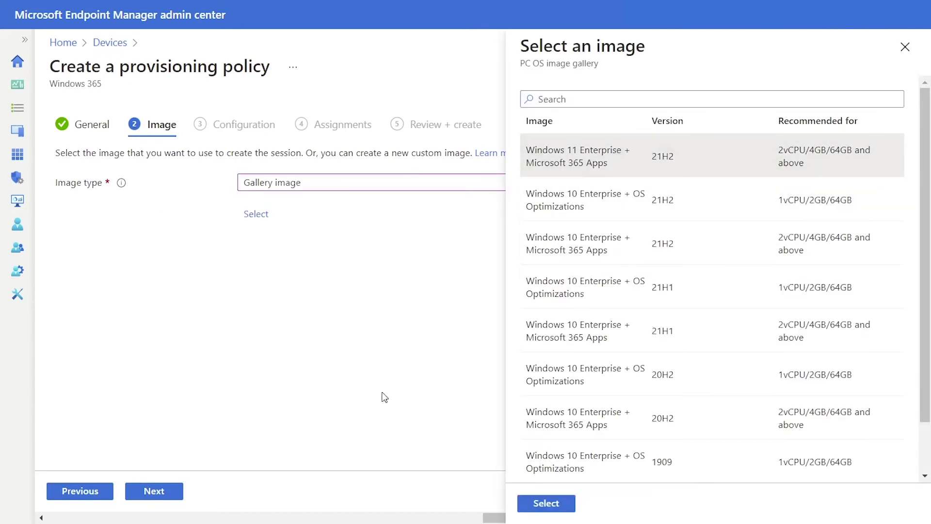
pyautogui.click(549, 505)
pyautogui.click(178, 492)
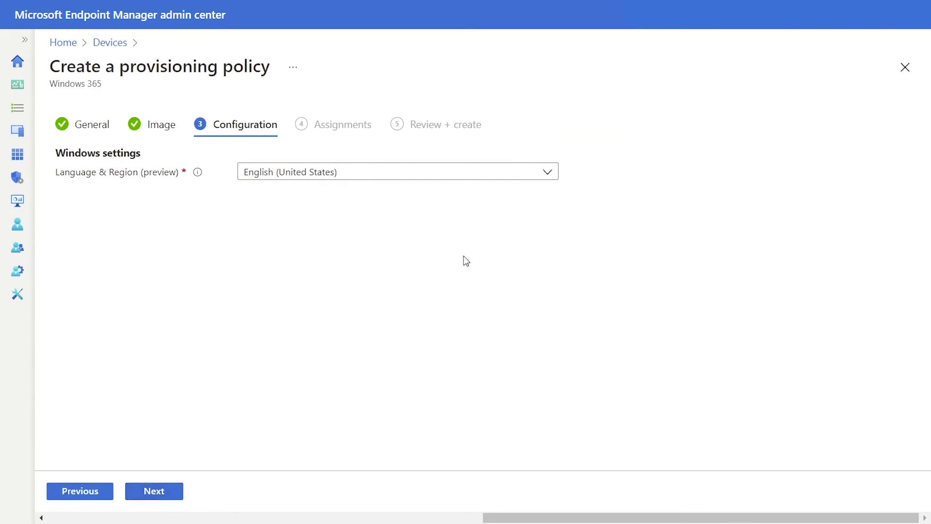
# - Keep English (United States) as the language, skip group assignments, and reach the review summary
pyautogui.click(464, 174)
pyautogui.click(625, 198)
pyautogui.click(168, 499)
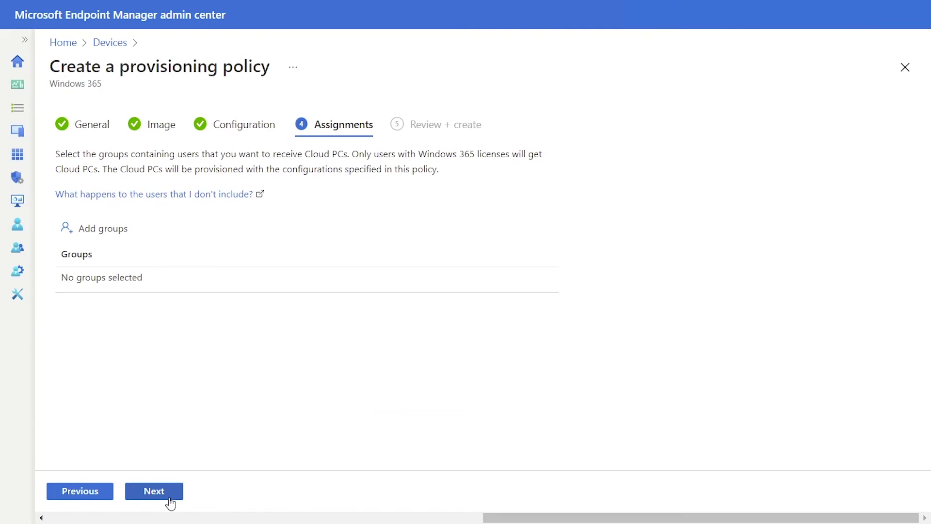
pyautogui.click(169, 500)
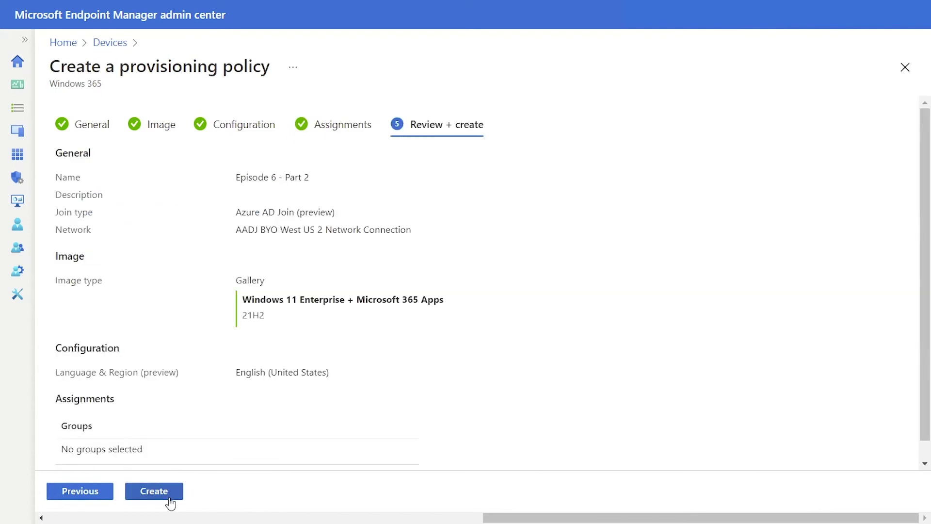